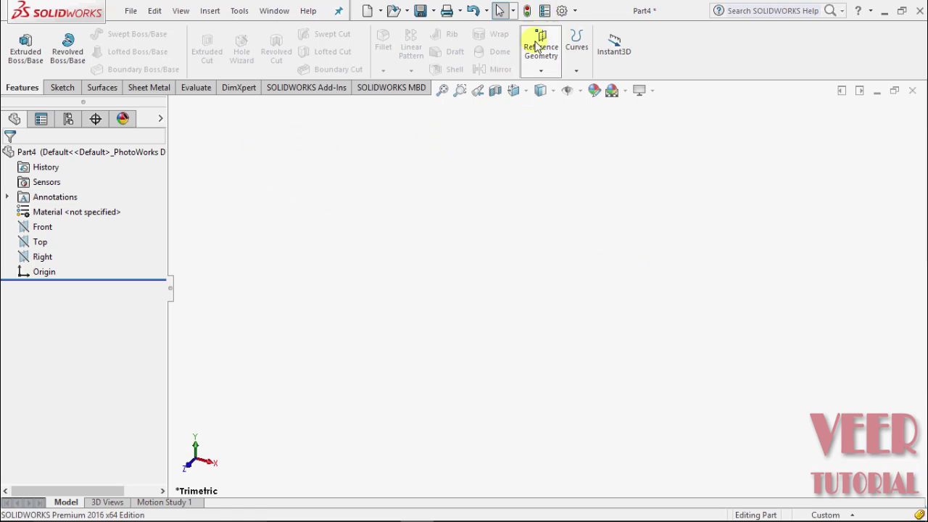
- Open the existing part file axis.SLDPRT
left_click(541, 73)
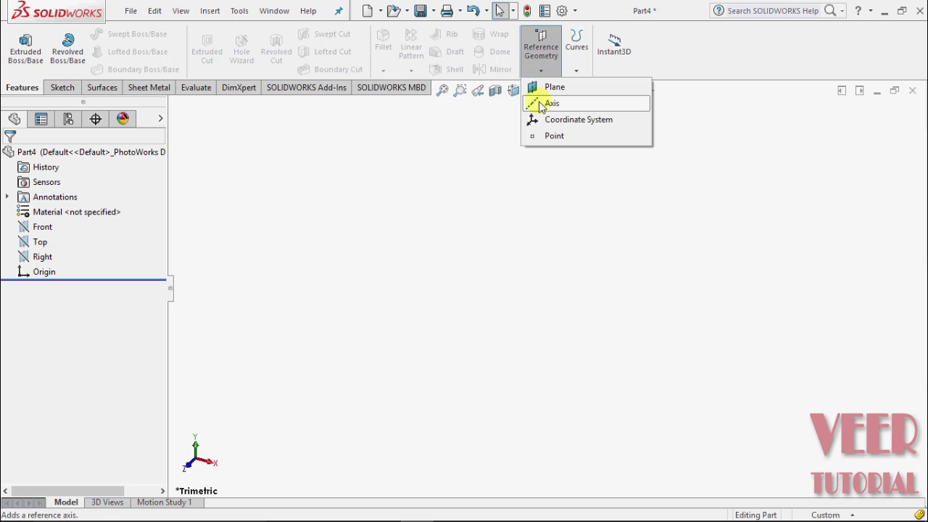
left_click(369, 227)
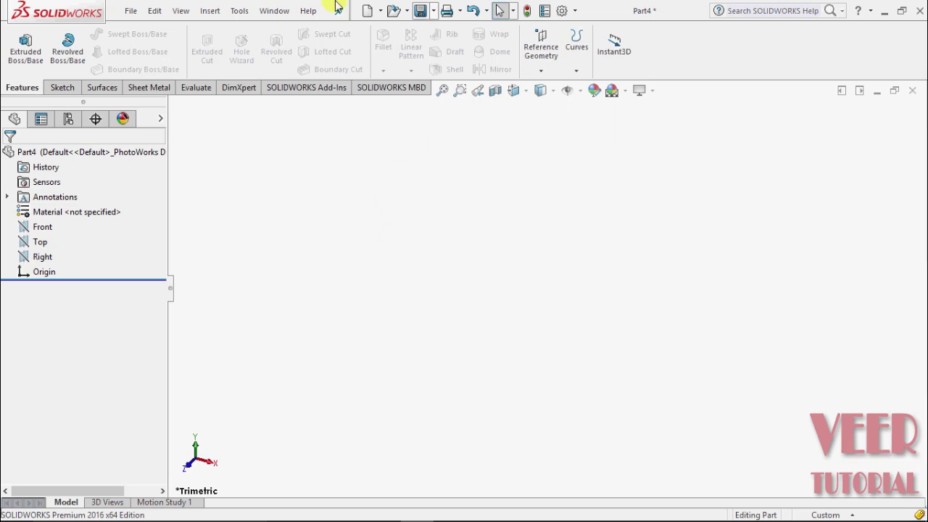
left_click(132, 10)
left_click(150, 48)
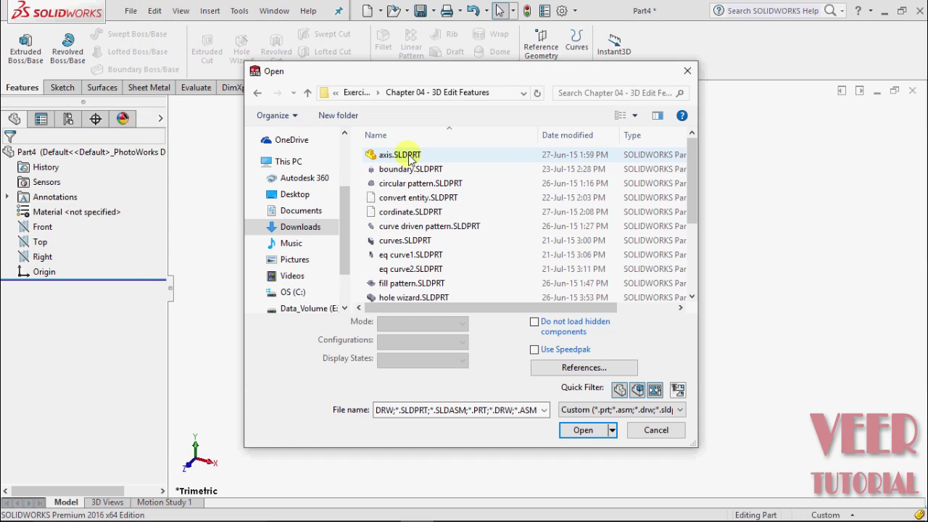
left_click(408, 156)
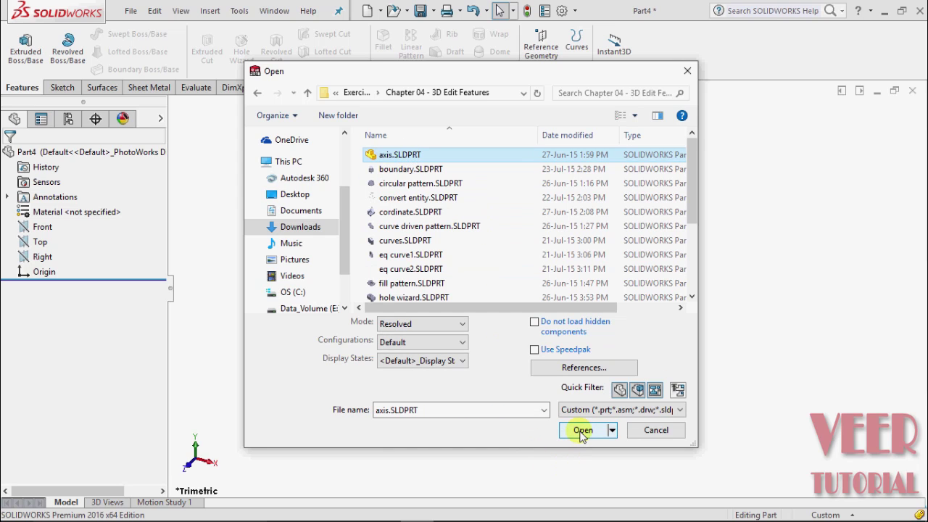
left_click(582, 430)
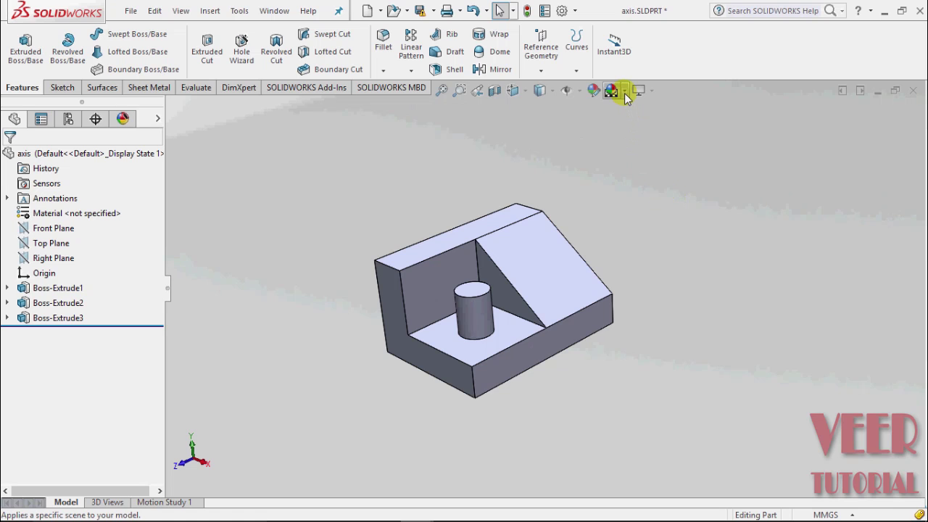
- Apply the Plain White scene, then briefly highlight Boss-Extrude2 on the model
left_click(624, 92)
left_click(628, 126)
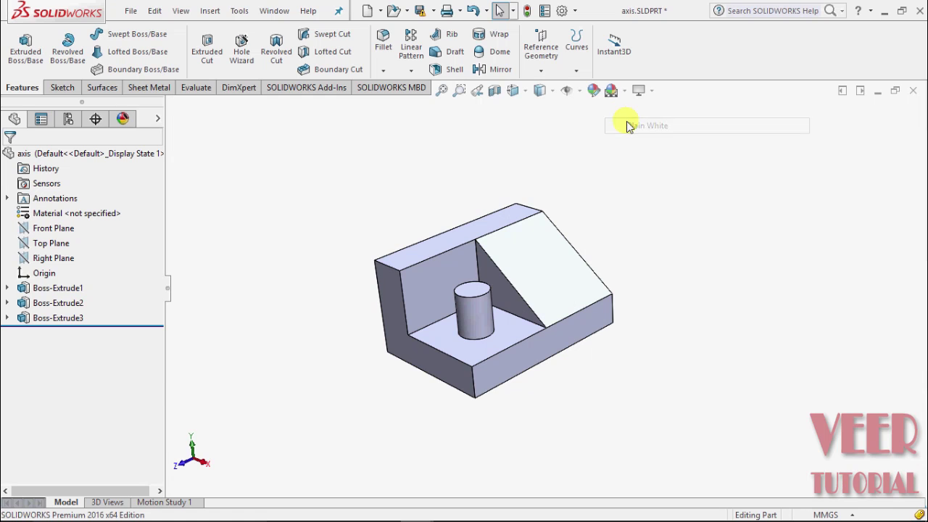
scroll(438, 236, "down", 2)
key("z")
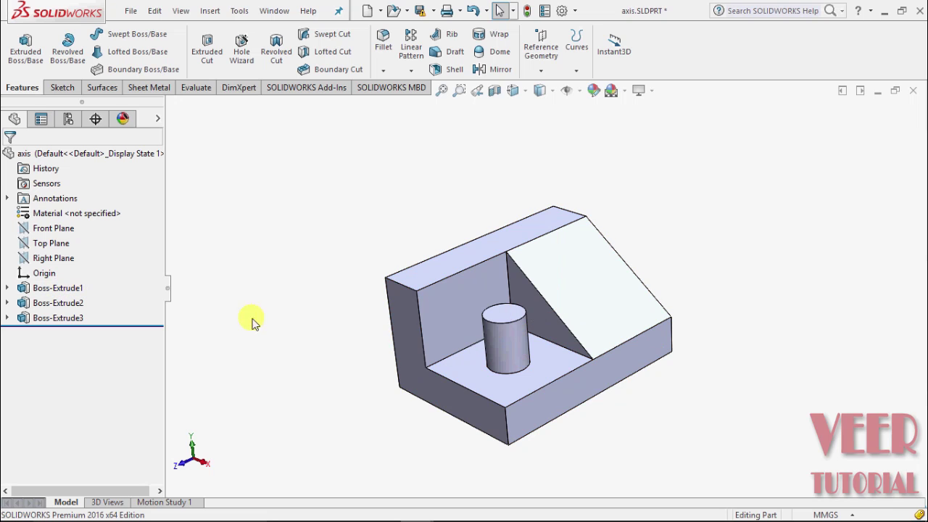
left_click(48, 302)
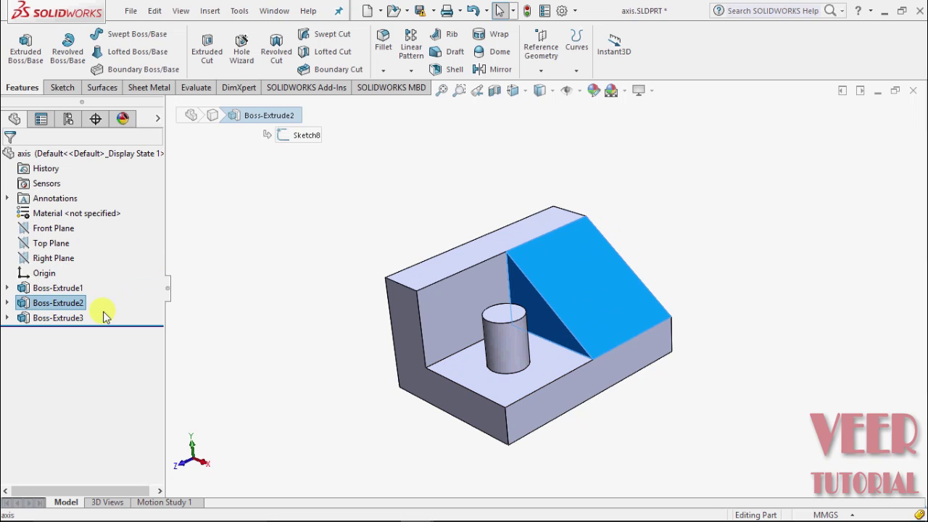
left_click(239, 254)
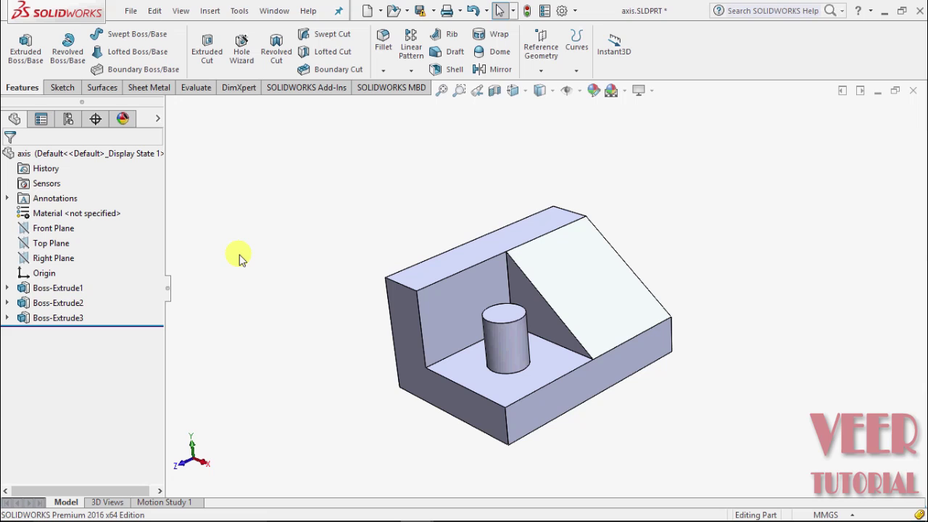
- Create Axis1 with One Line/Edge/Axis on the back wall's top front edge
left_click(540, 72)
left_click(551, 104)
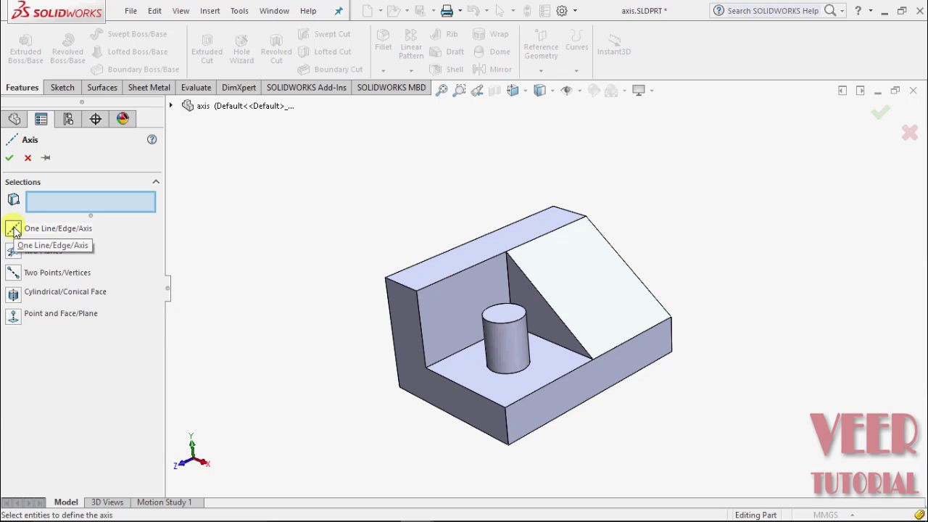
left_click(14, 231)
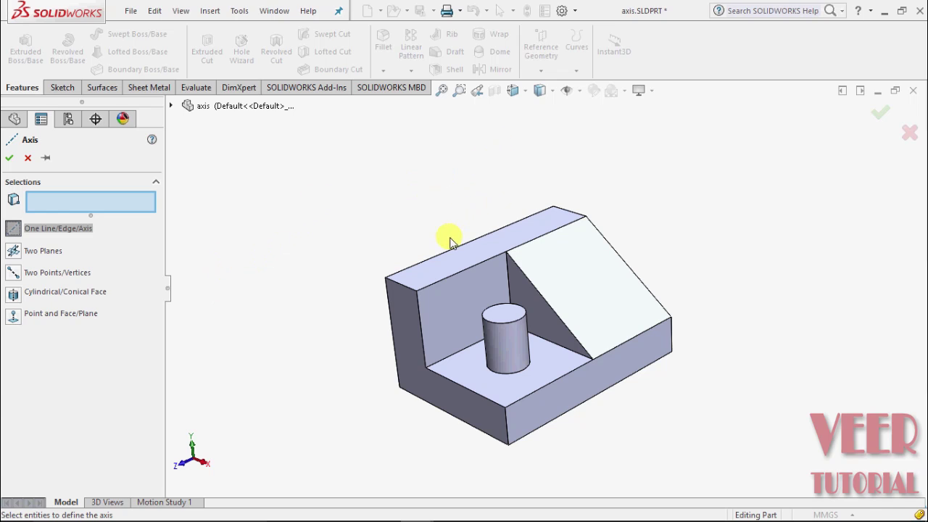
scroll(444, 241, "down", 2)
scroll(444, 241, "down", 1)
scroll(486, 245, "down", 1)
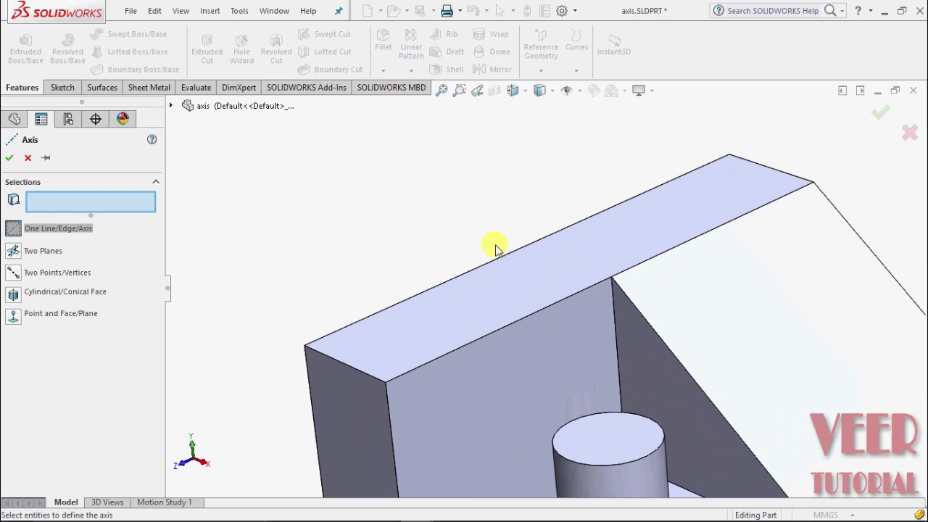
left_click(493, 257)
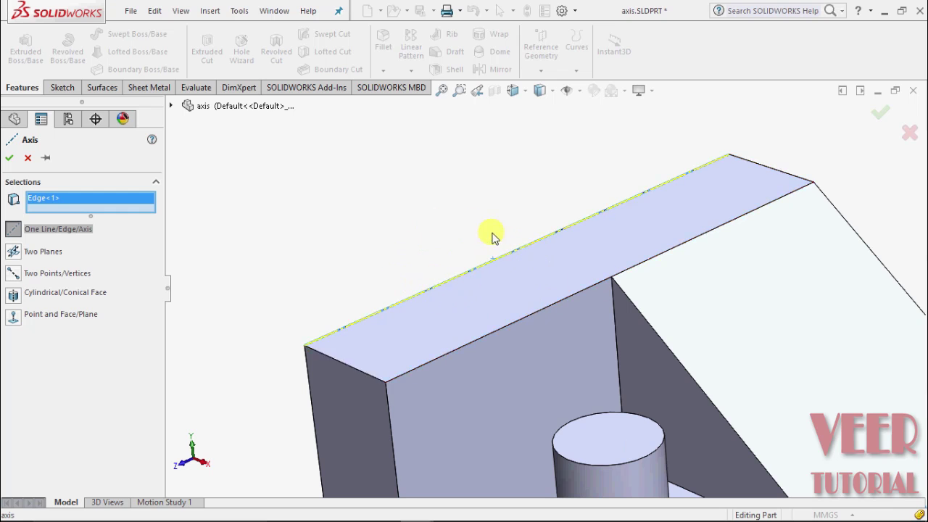
left_click(10, 159)
- Orbit and zoom to view the top face, cylinder and Axis1 from above
scroll(312, 206, "up", 1)
scroll(329, 223, "up", 1)
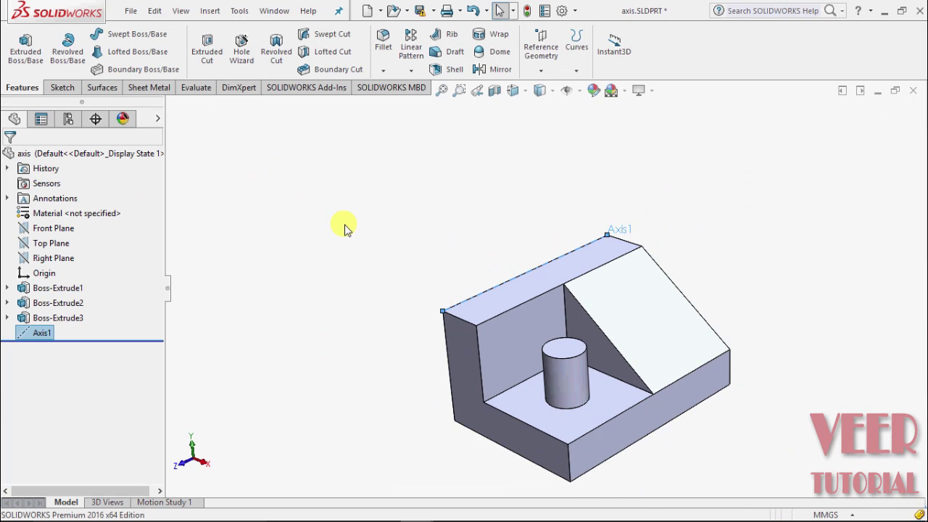
mouse_move(345, 228)
middle_mouse_down()
mouse_move(383, 196)
mouse_move(466, 209)
mouse_move(459, 290)
mouse_move(505, 299)
middle_mouse_up()
scroll(505, 299, "down", 2)
scroll(331, 186, "up", 2)
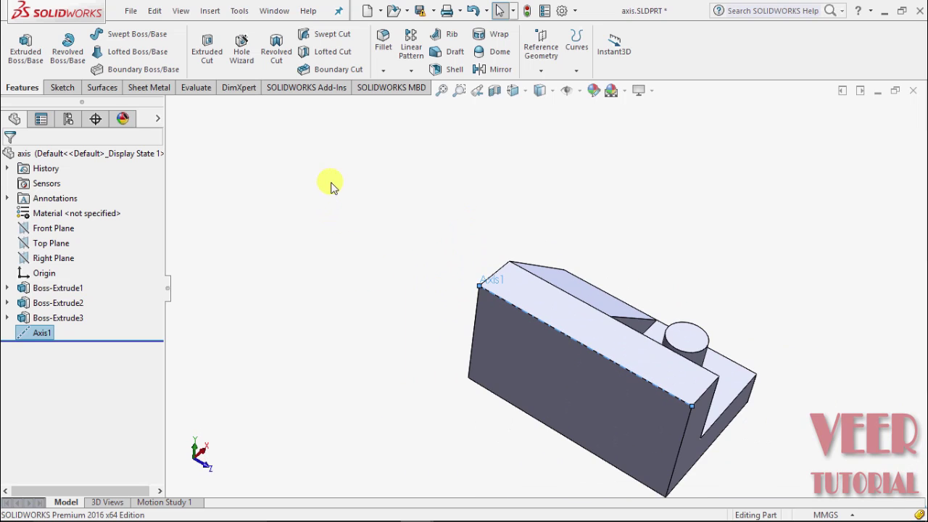
scroll(652, 391, "down", 2)
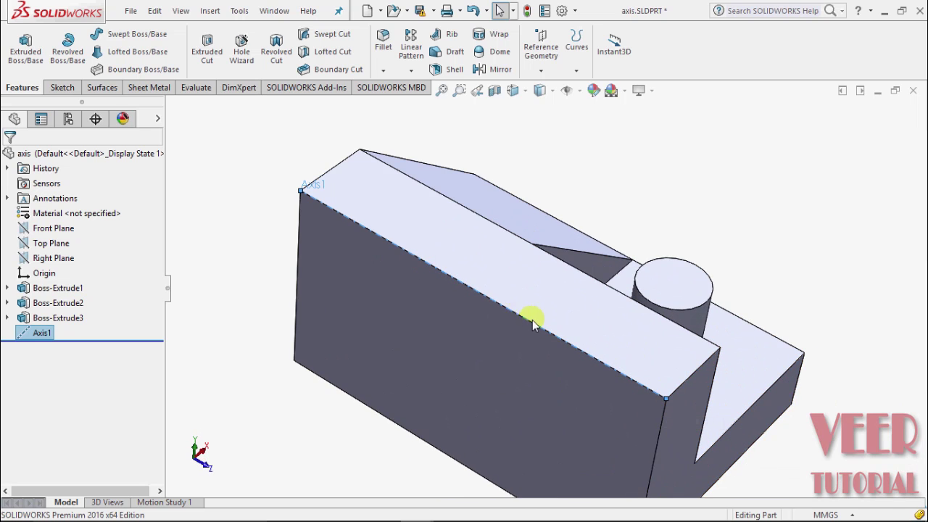
scroll(496, 331, "up", 3)
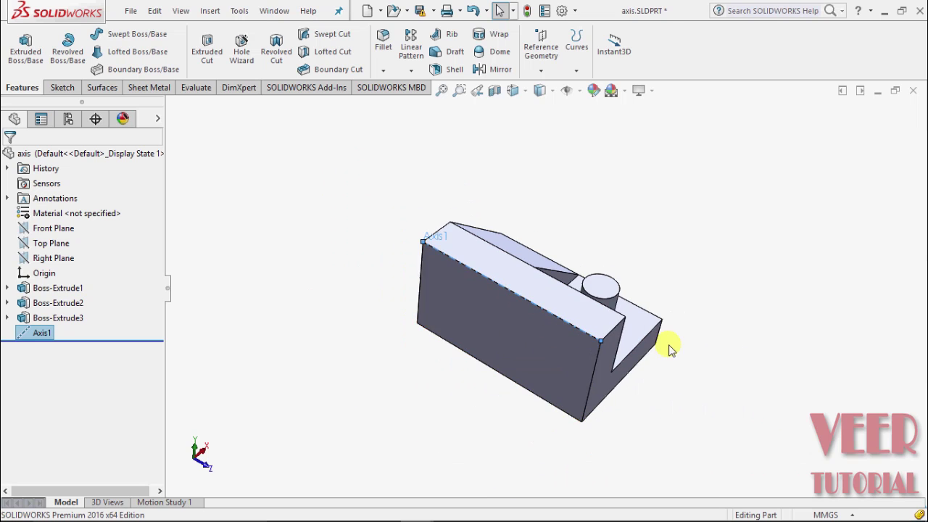
mouse_move(703, 373)
middle_mouse_down()
mouse_move(593, 408)
mouse_move(621, 410)
middle_mouse_up()
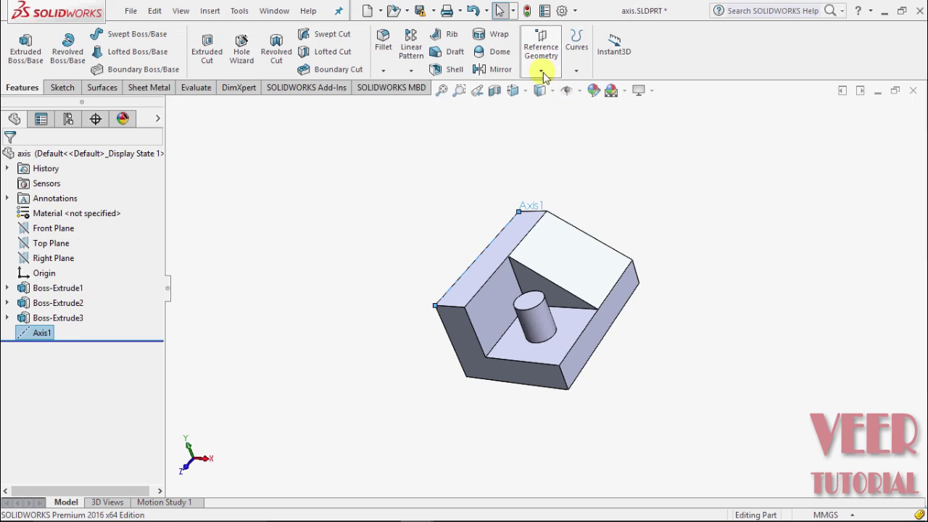
- Create Axis2 with One Line/Edge/Axis on the back wall's inner top edge
left_click(541, 70)
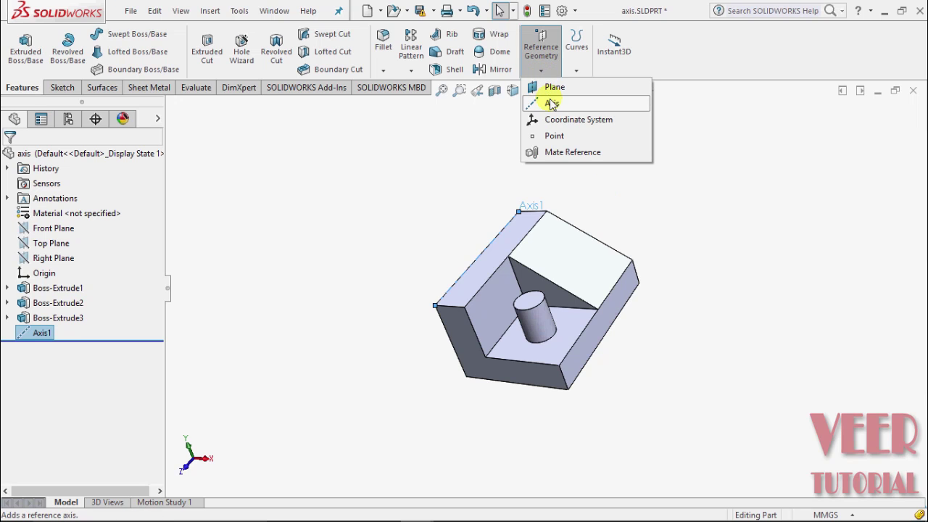
left_click(552, 103)
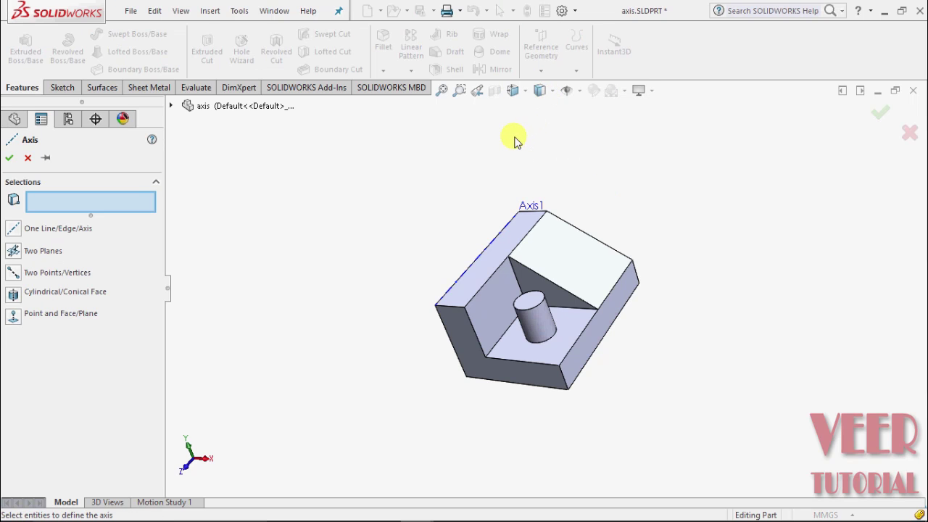
left_click(26, 229)
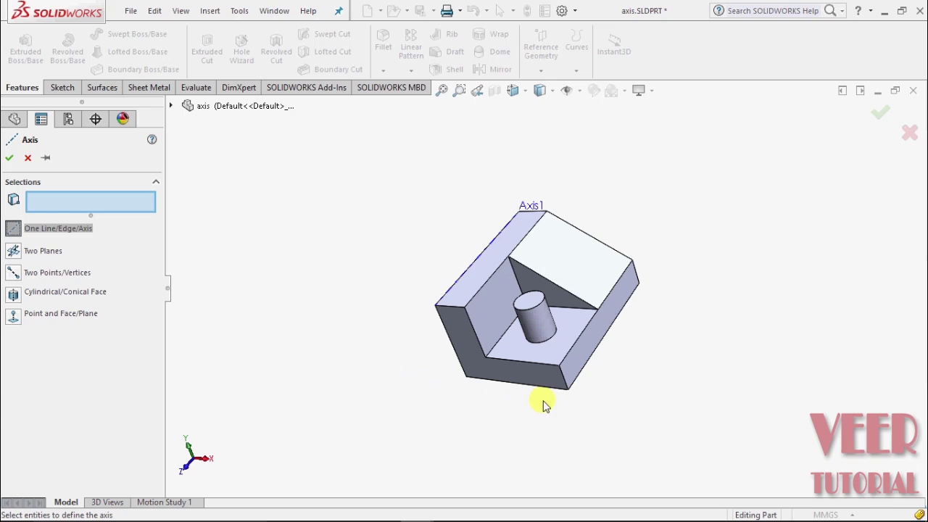
scroll(573, 392, "down", 2)
scroll(483, 312, "down", 2)
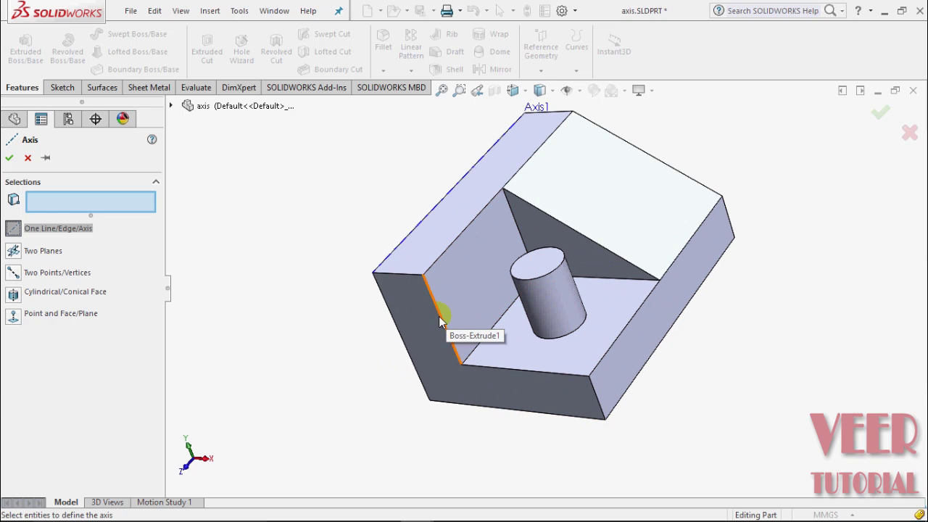
left_click(438, 316)
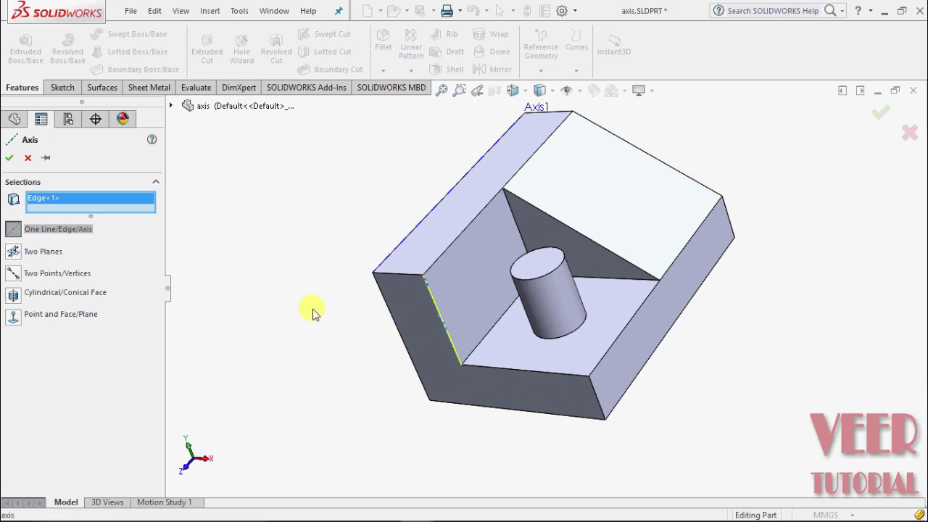
left_click(476, 217)
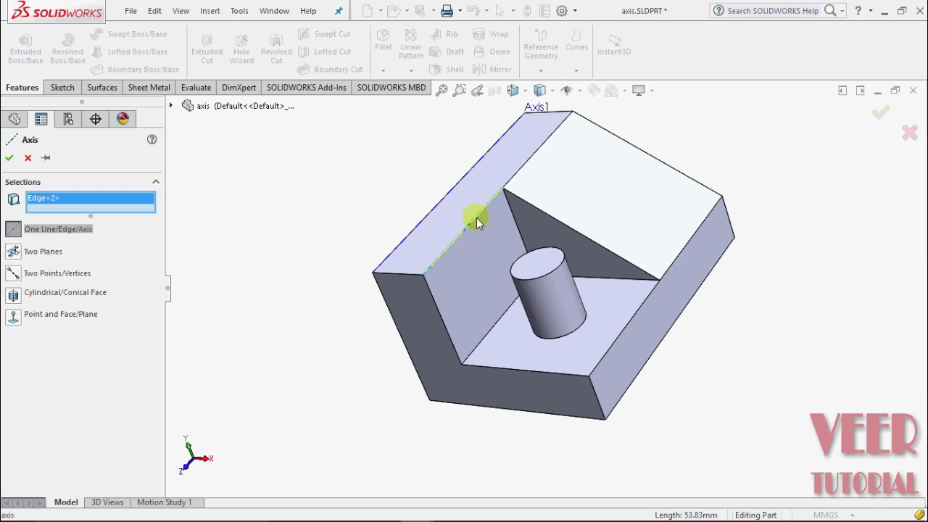
left_click(9, 156)
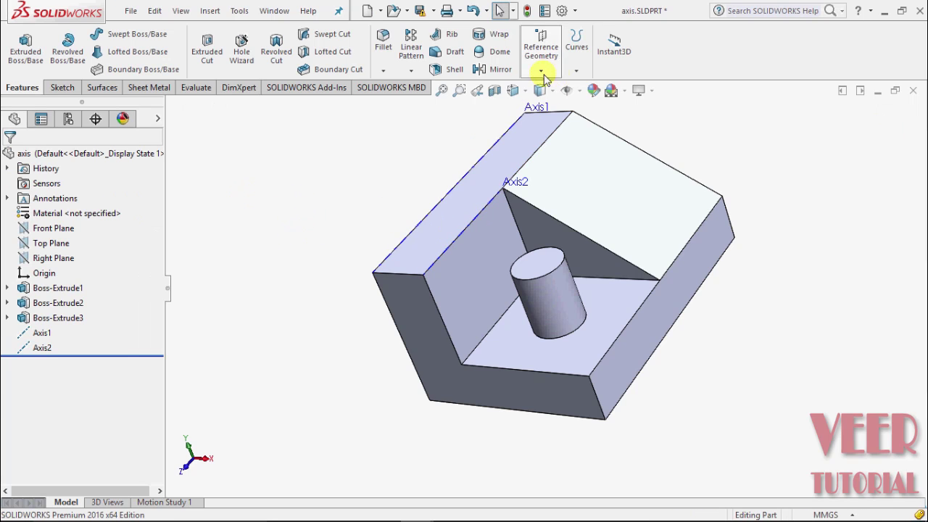
- Create Axis3 with Two Planes from the inner vertical face and the floor face
left_click(540, 49)
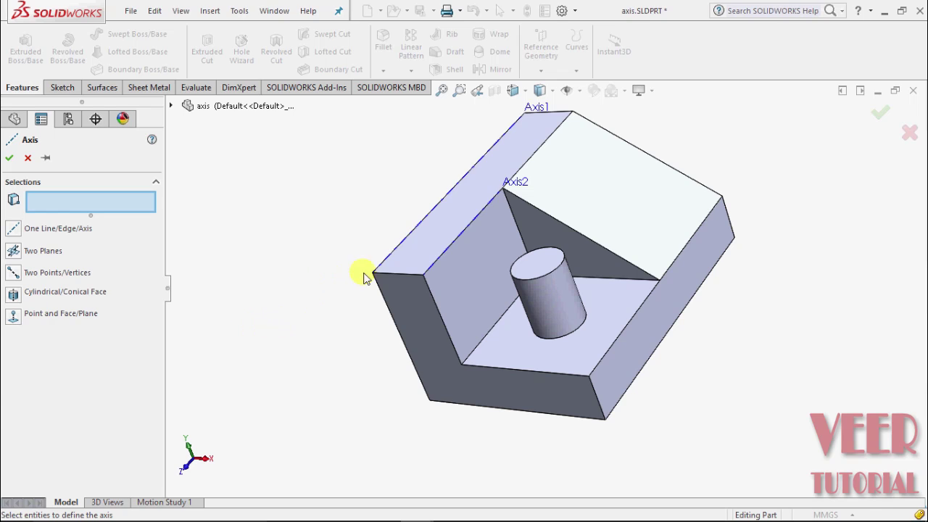
scroll(644, 287, "down", 2)
scroll(731, 308, "up", 1)
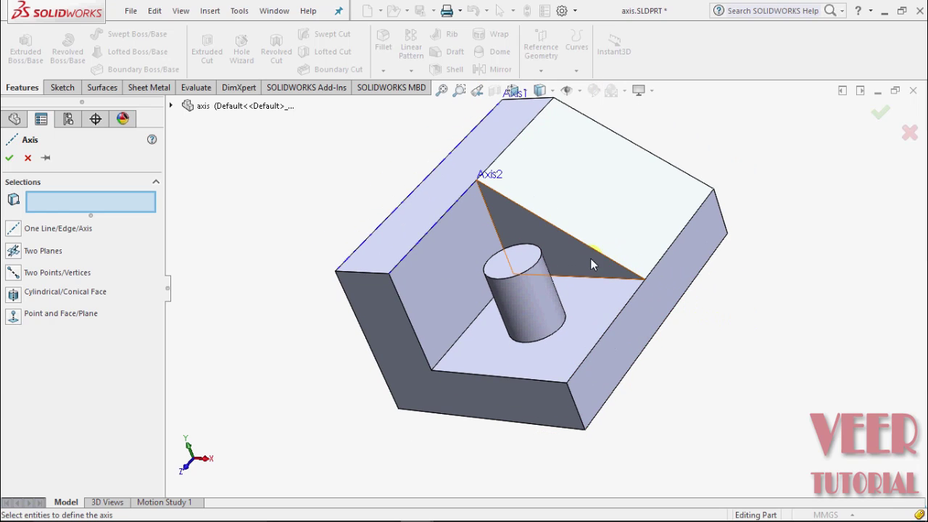
scroll(630, 270, "down", 1)
left_click(12, 251)
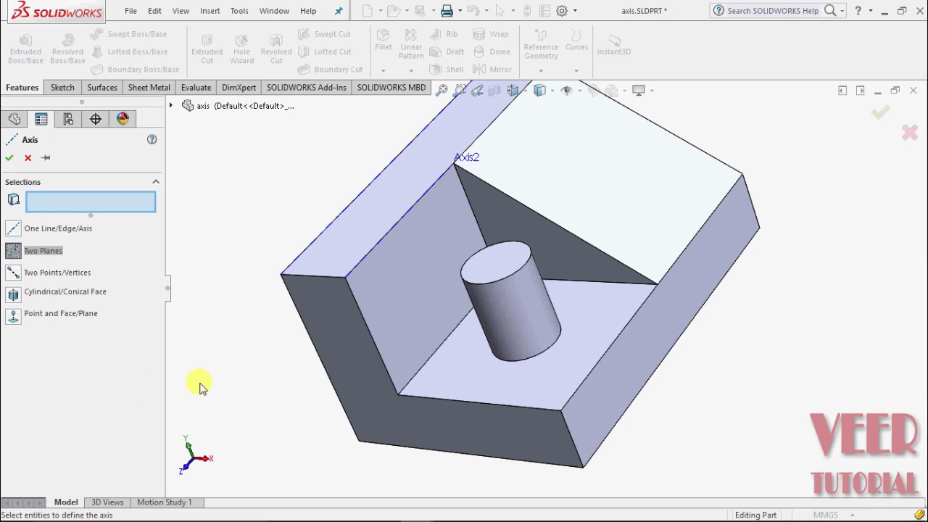
left_click(402, 271)
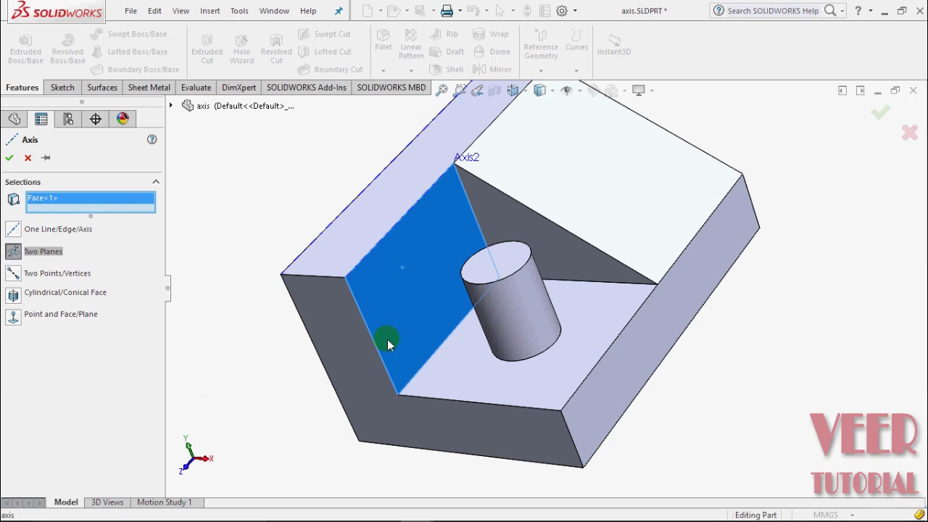
left_click(500, 381)
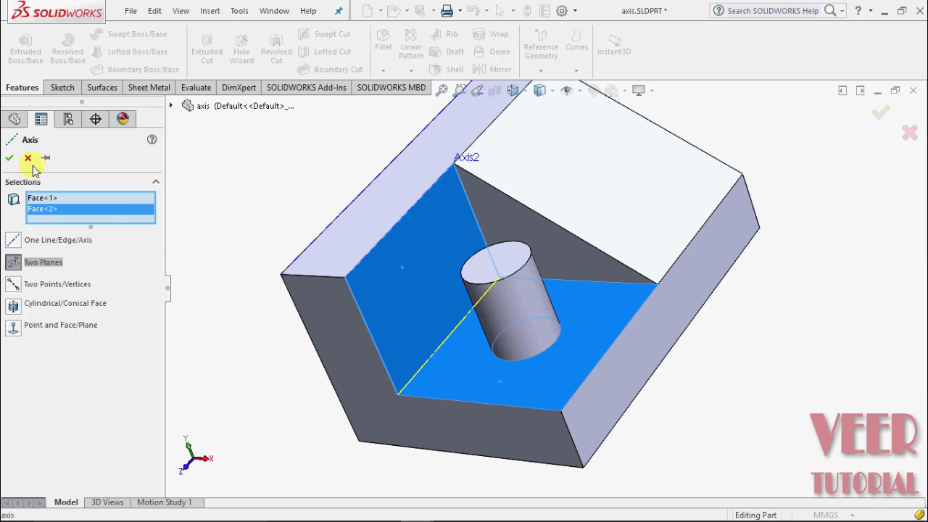
left_click(9, 158)
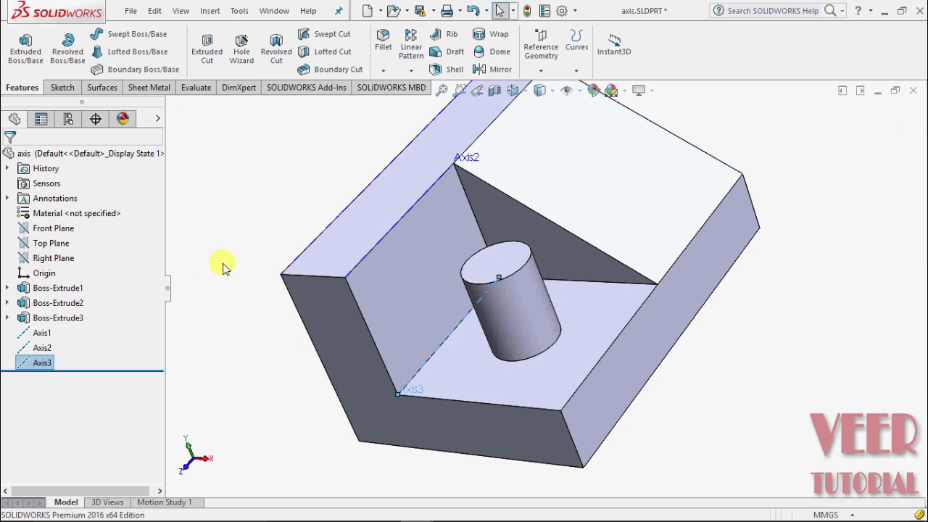
- Clear the selection, zoom out, and start a fourth reference axis
left_click(222, 266)
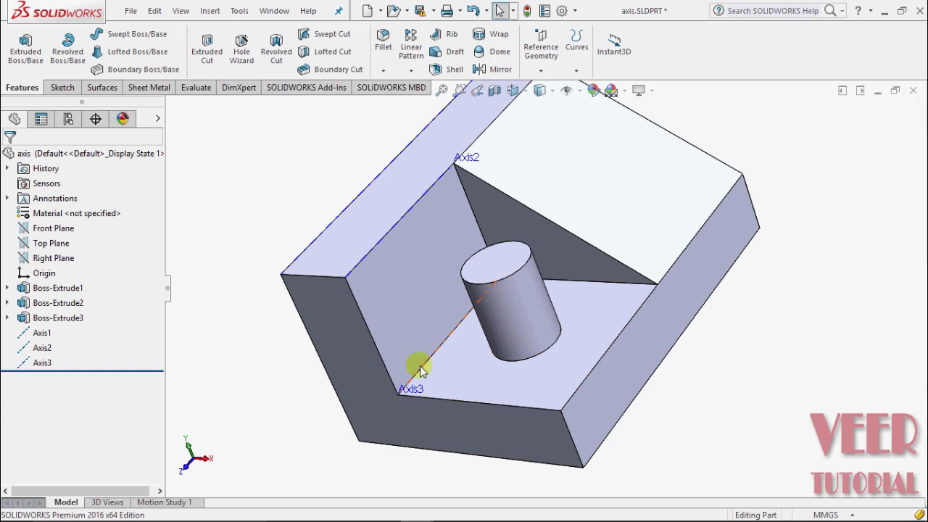
scroll(279, 337, "up", 2)
scroll(294, 366, "up", 1)
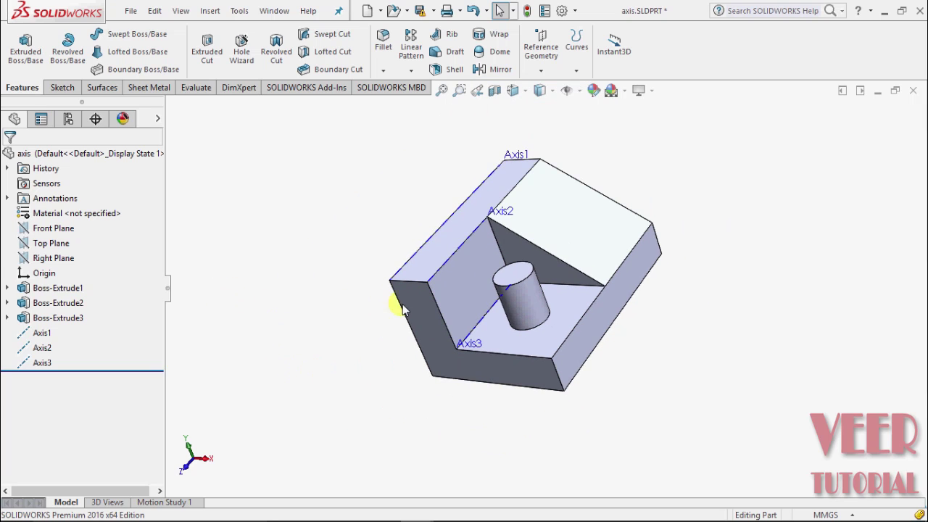
key("Return")
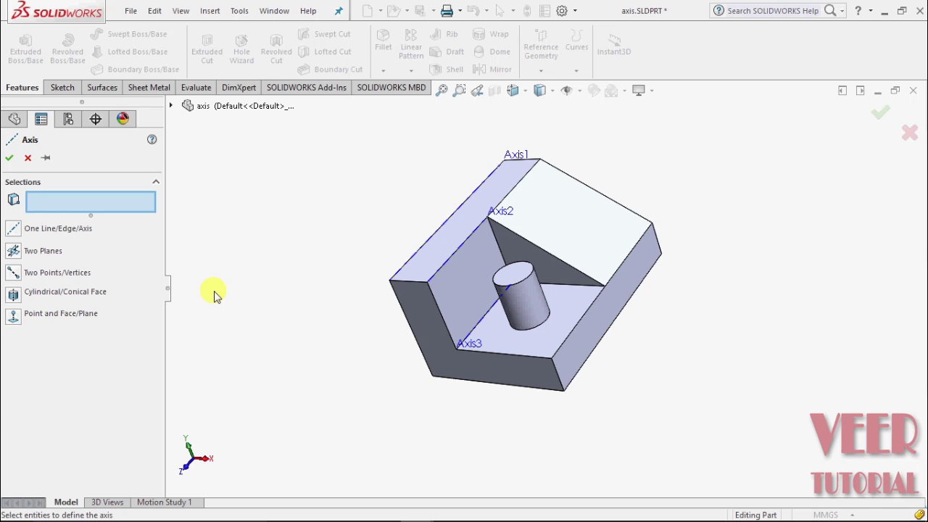
- Create Axis4 with Two Points/Vertices, from the bottom front corner to the corner at Axis2
left_click(14, 272)
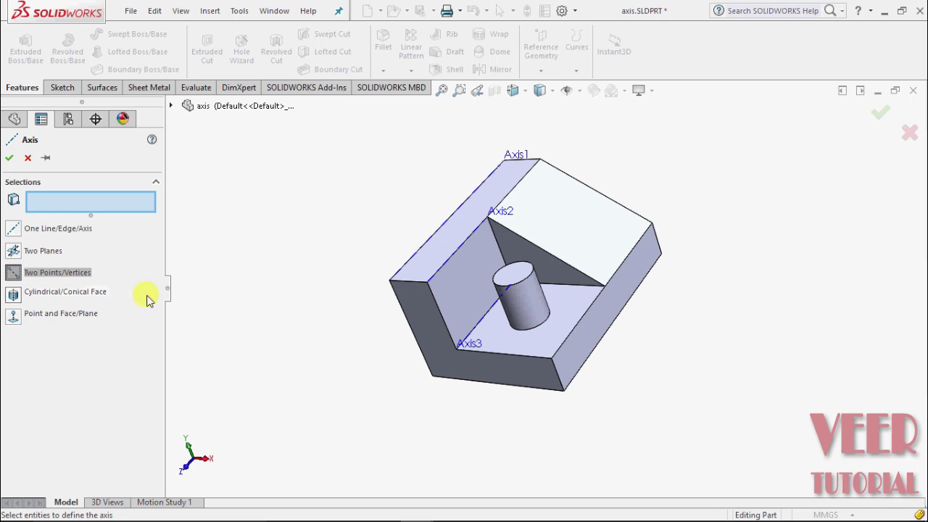
scroll(558, 340, "down", 2)
scroll(566, 355, "down", 2)
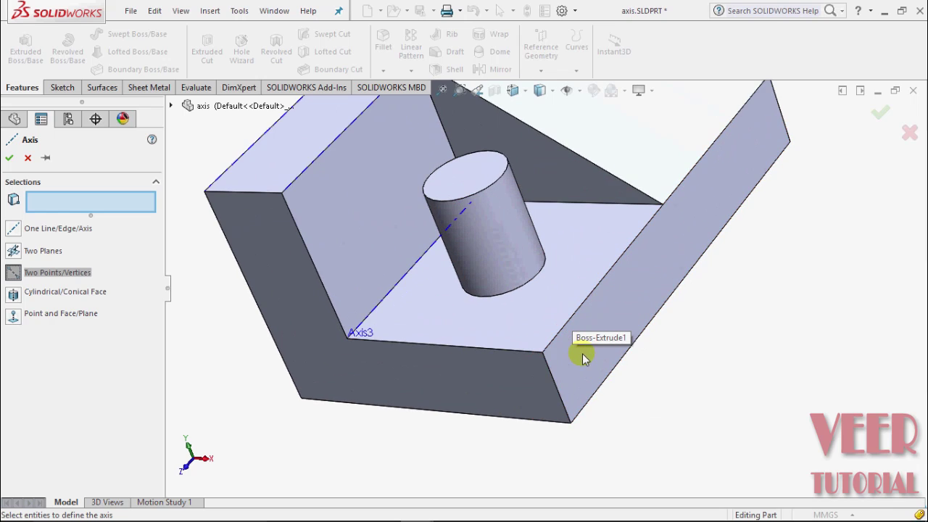
left_click(543, 353)
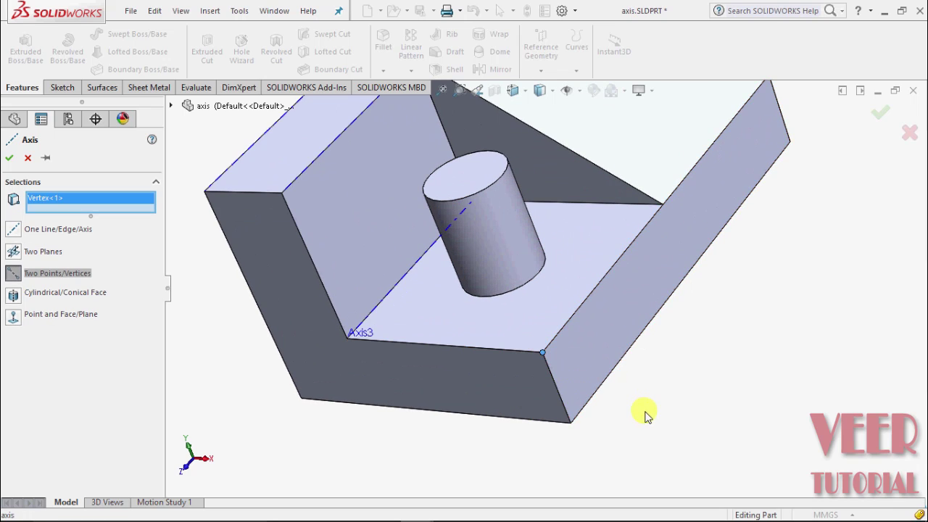
scroll(642, 404, "up", 2)
scroll(644, 410, "up", 1)
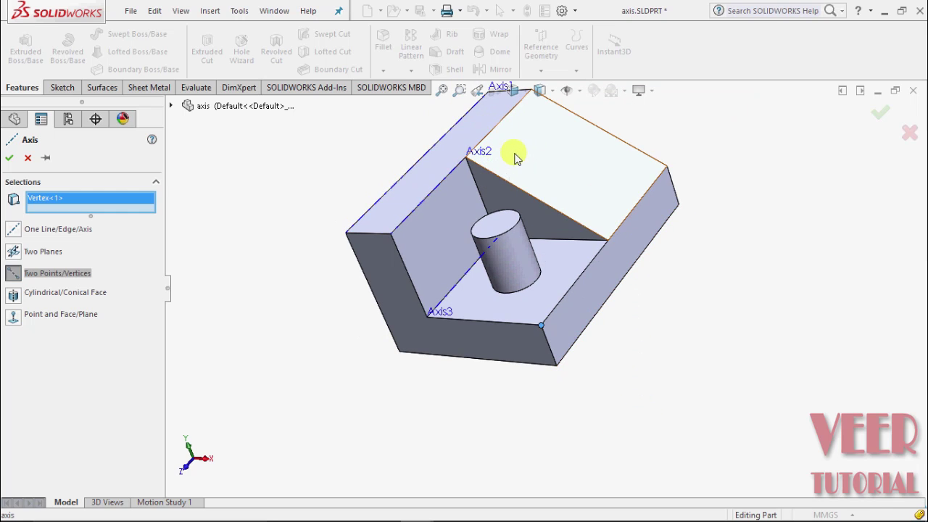
scroll(478, 155, "down", 1)
scroll(467, 170, "down", 1)
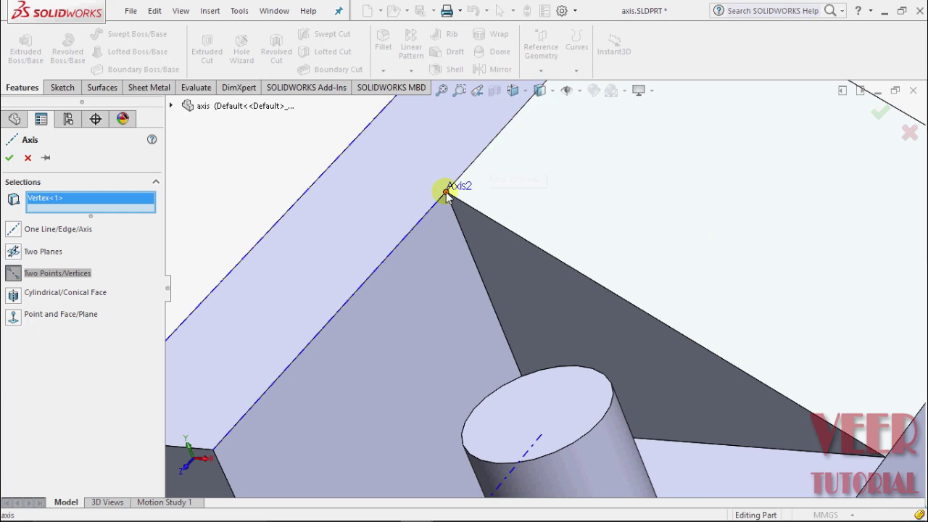
left_click(445, 192)
scroll(451, 174, "up", 2)
scroll(452, 178, "up", 2)
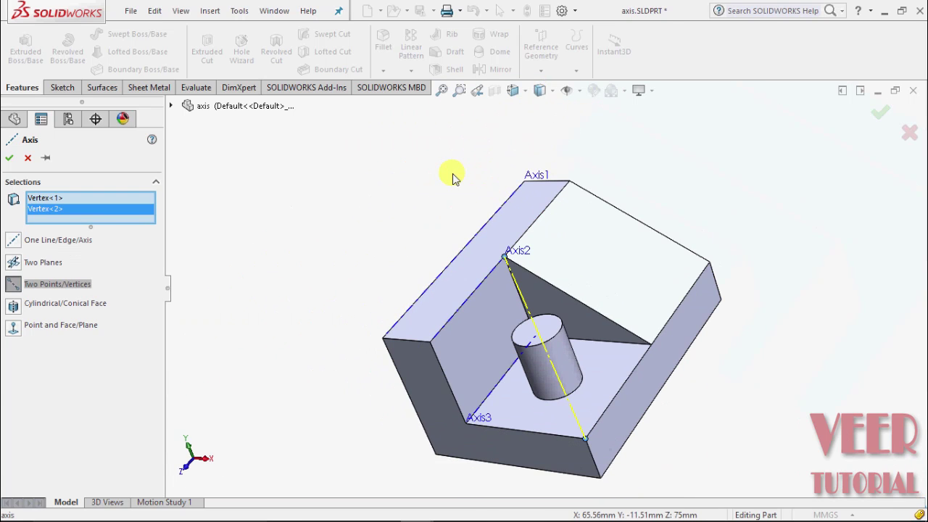
mouse_move(721, 365)
middle_mouse_down()
mouse_move(772, 337)
mouse_move(783, 311)
mouse_move(694, 302)
mouse_move(653, 338)
mouse_move(536, 334)
middle_mouse_up()
left_click(9, 158)
mouse_move(325, 218)
middle_mouse_down()
mouse_move(367, 193)
mouse_move(369, 239)
mouse_move(350, 261)
middle_mouse_up()
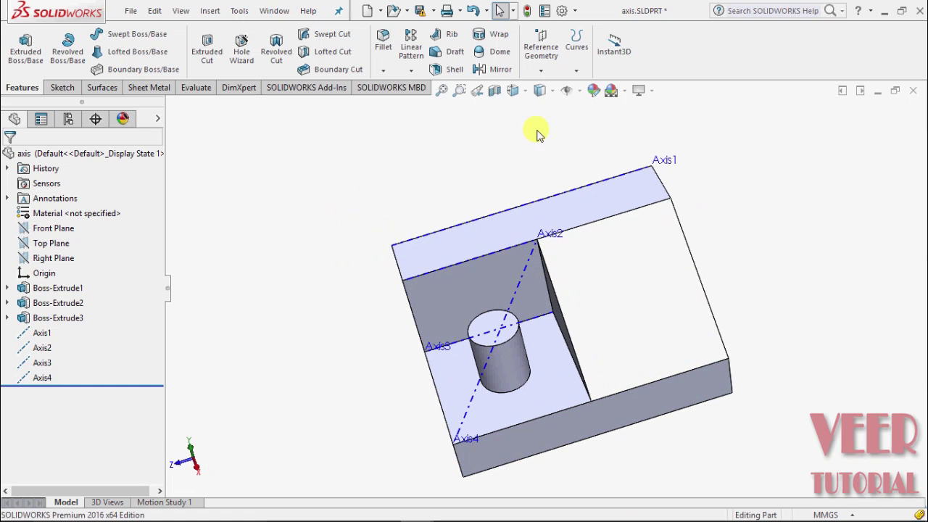
- Create Axis5 with Cylindrical/Conical Face on the cylinder's curved side face
left_click(542, 71)
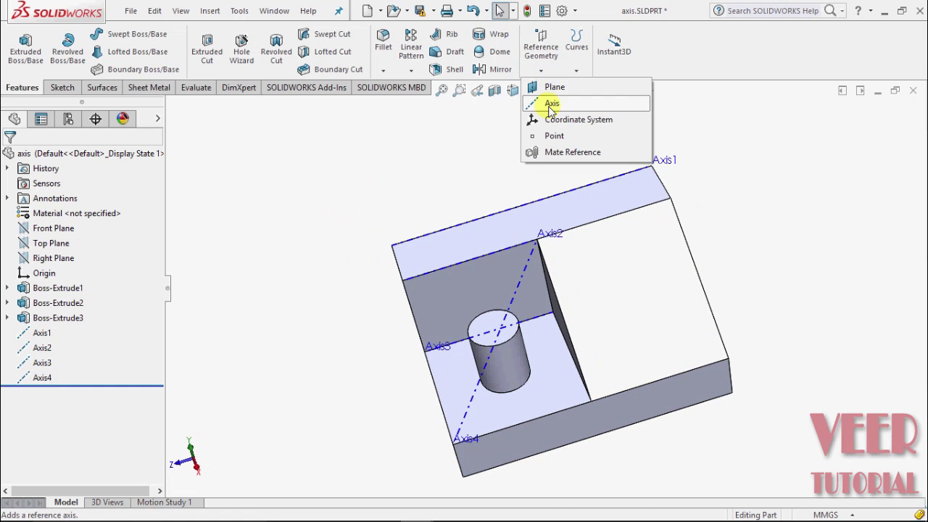
left_click(550, 104)
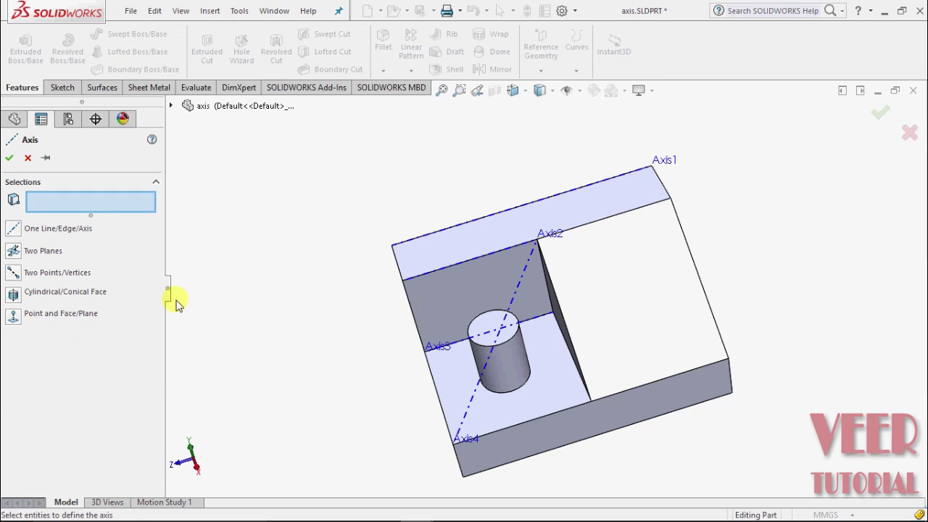
left_click(13, 293)
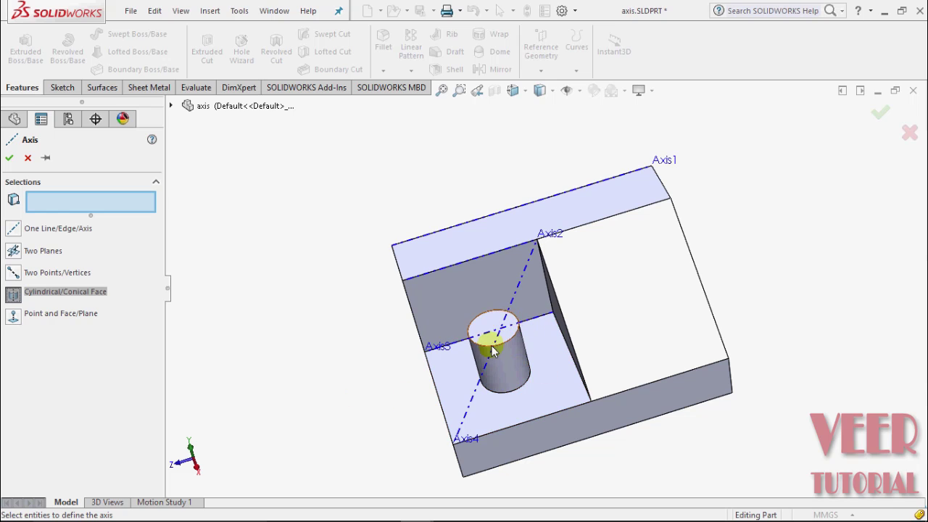
scroll(505, 358, "down", 2)
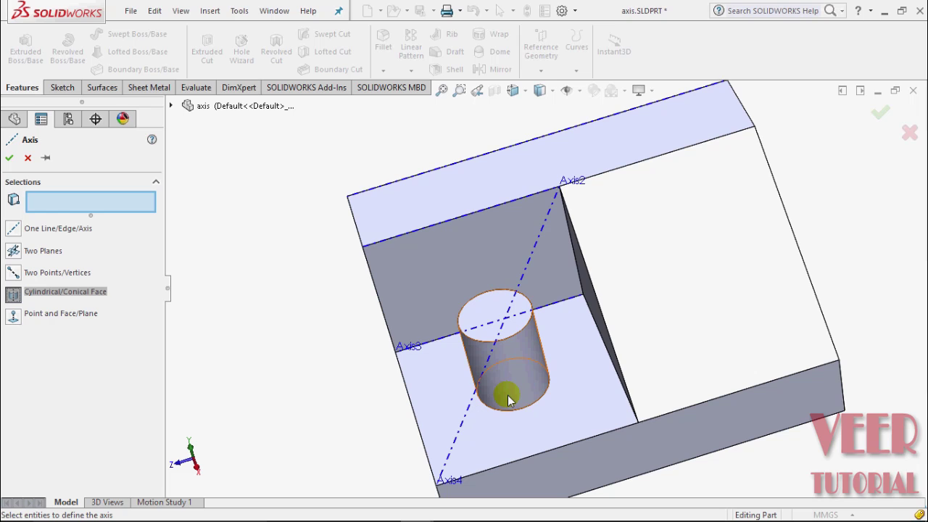
left_click(517, 366)
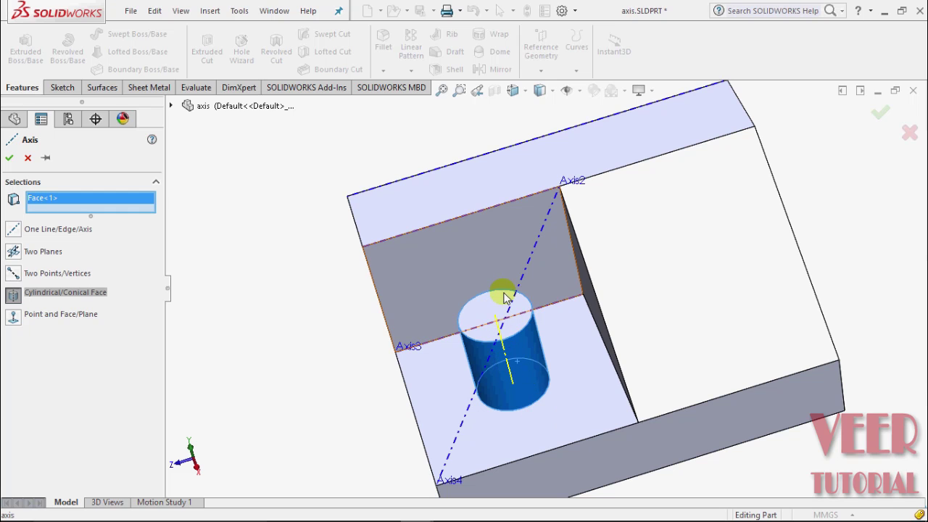
left_click(9, 157)
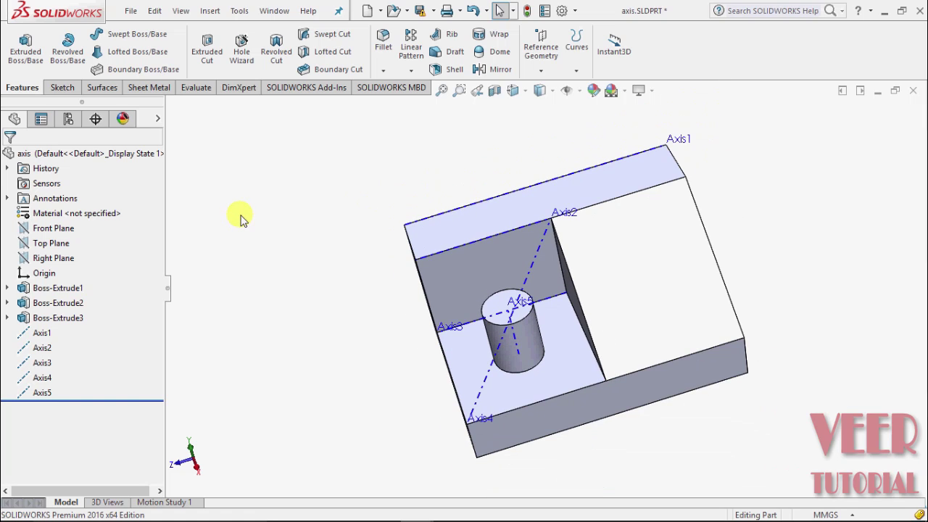
- Create Axis6 with Point and Face/Plane, through a lower corner vertex, normal to the sloped face
left_click(542, 70)
left_click(553, 104)
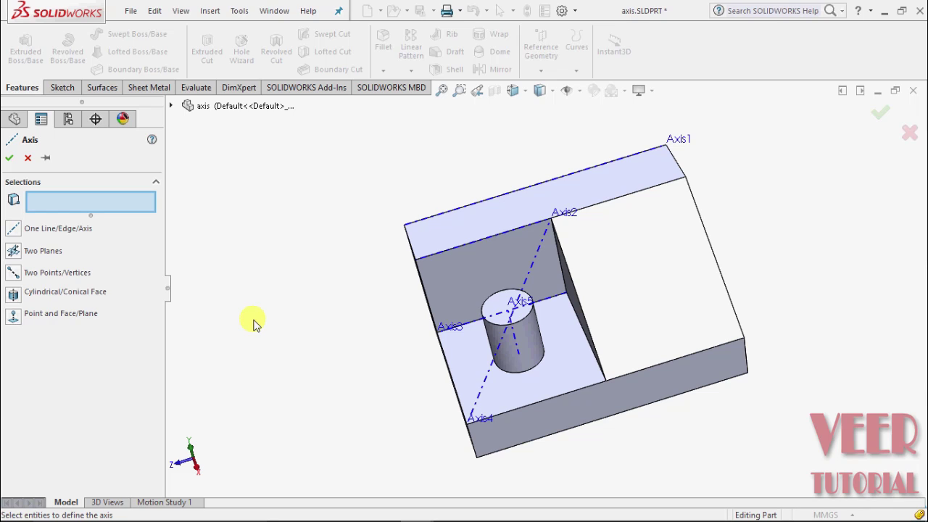
left_click(13, 313)
mouse_move(323, 377)
middle_mouse_down()
mouse_move(369, 352)
mouse_move(398, 319)
mouse_move(431, 311)
mouse_move(429, 319)
middle_mouse_up()
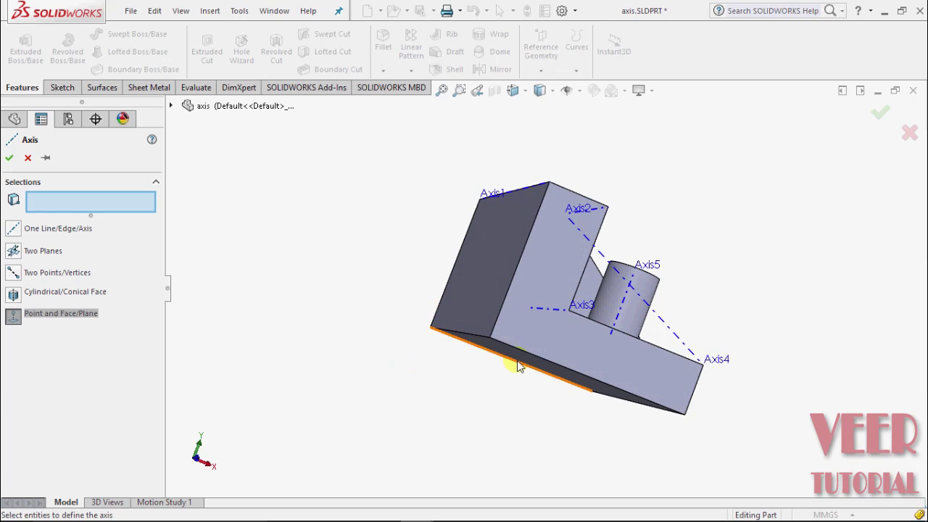
left_click(491, 339)
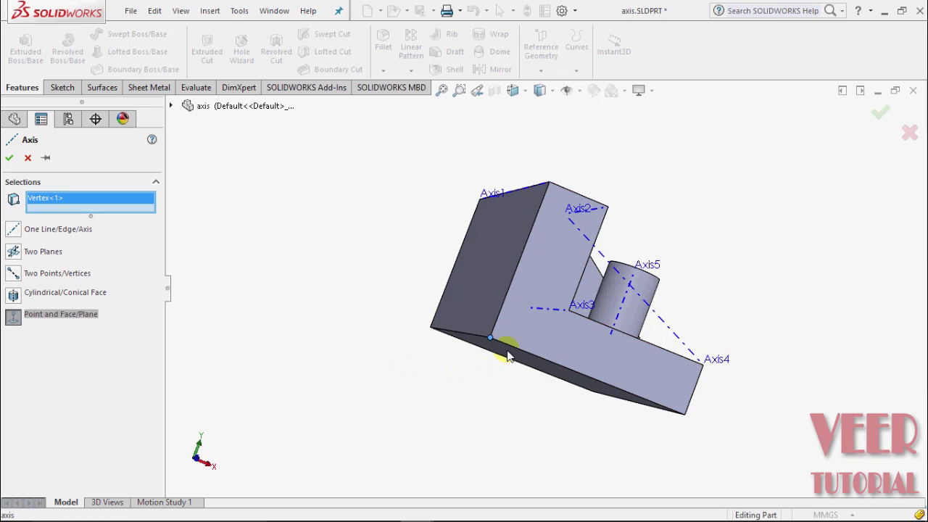
key("ctrl+7")
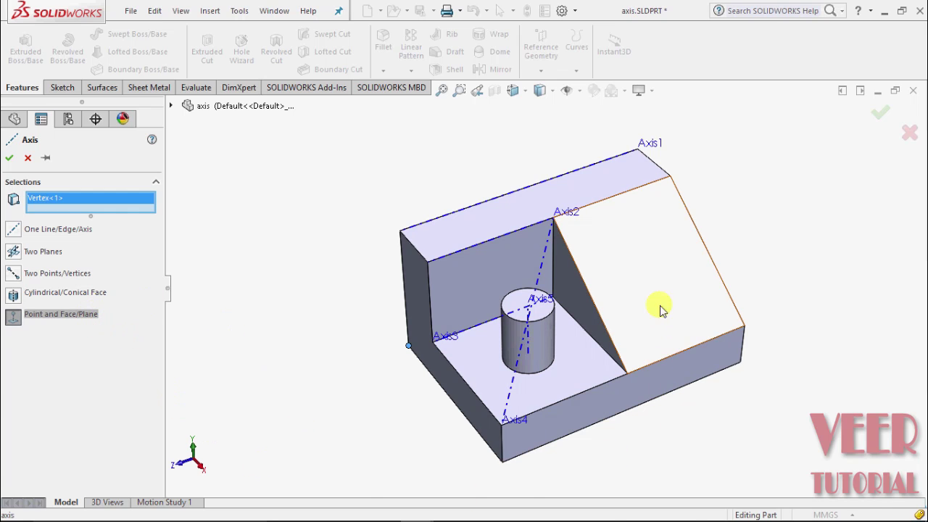
left_click(712, 296)
mouse_move(751, 375)
middle_mouse_down()
mouse_move(812, 346)
mouse_move(831, 315)
mouse_move(803, 355)
middle_mouse_up()
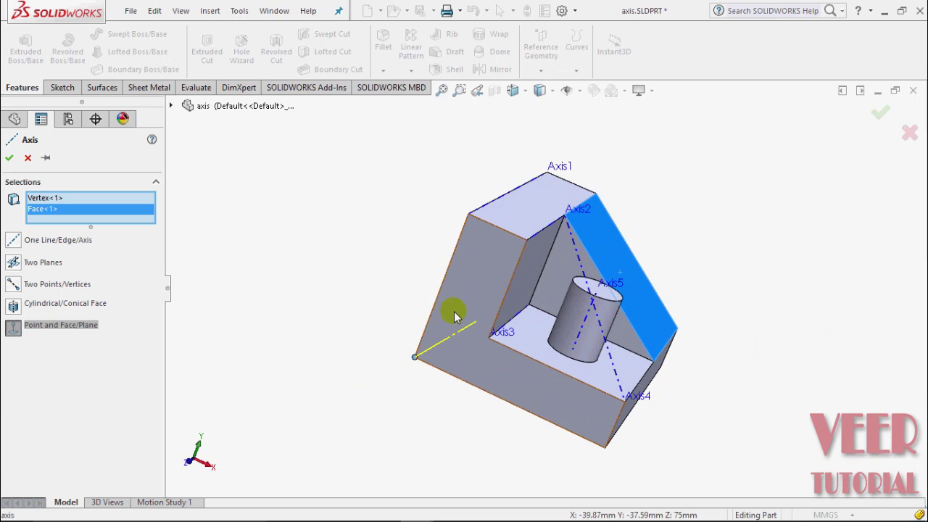
scroll(435, 352, "down", 2)
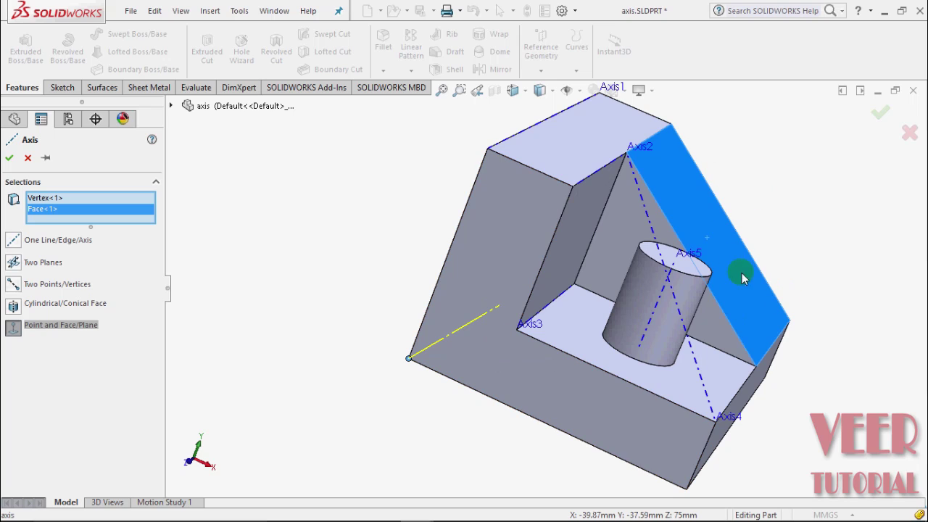
left_click(8, 158)
- Return to isometric, fit the model, and orbit to inspect all six axes
key("ctrl+7")
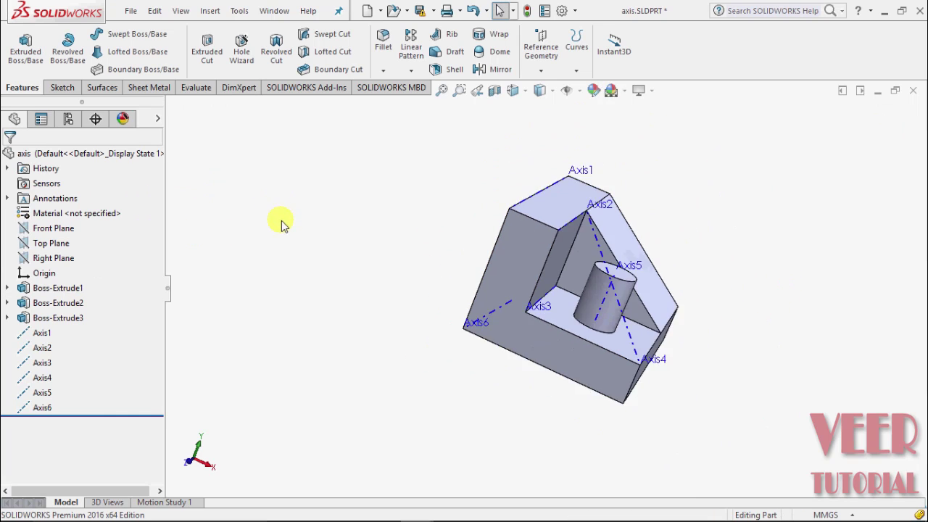
key("f")
mouse_move(368, 208)
middle_mouse_down()
mouse_move(290, 207)
mouse_move(296, 244)
middle_mouse_up()
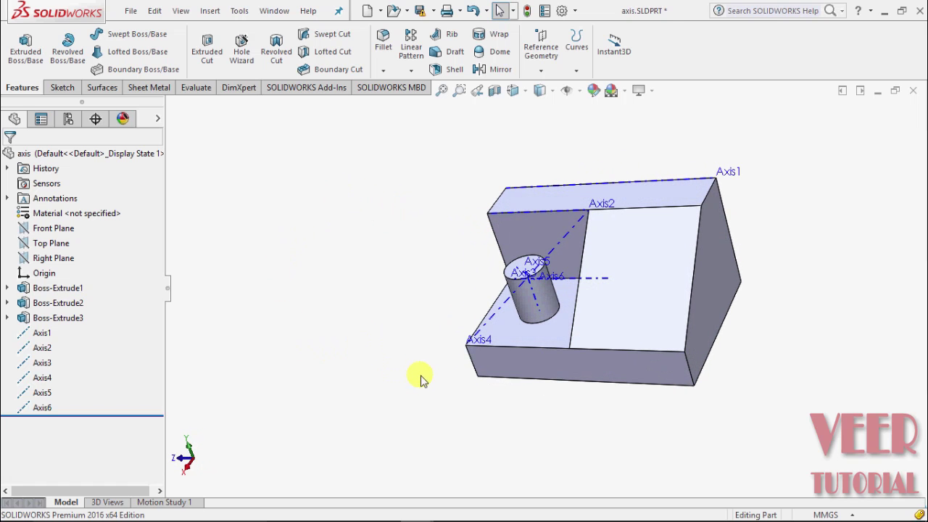